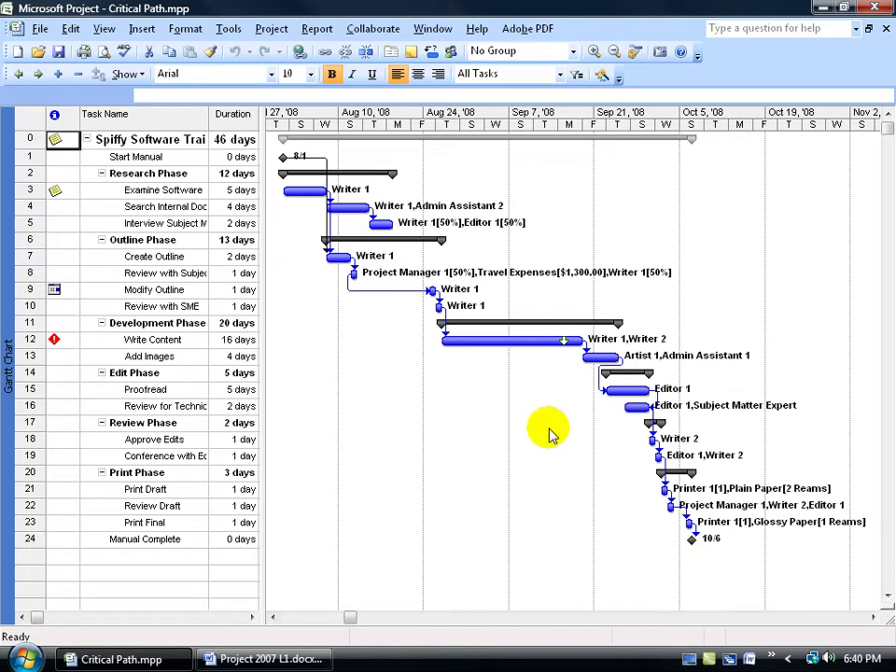
Switch to the Detail Gantt view through More Views and select the Proofread task
right_click(12, 324)
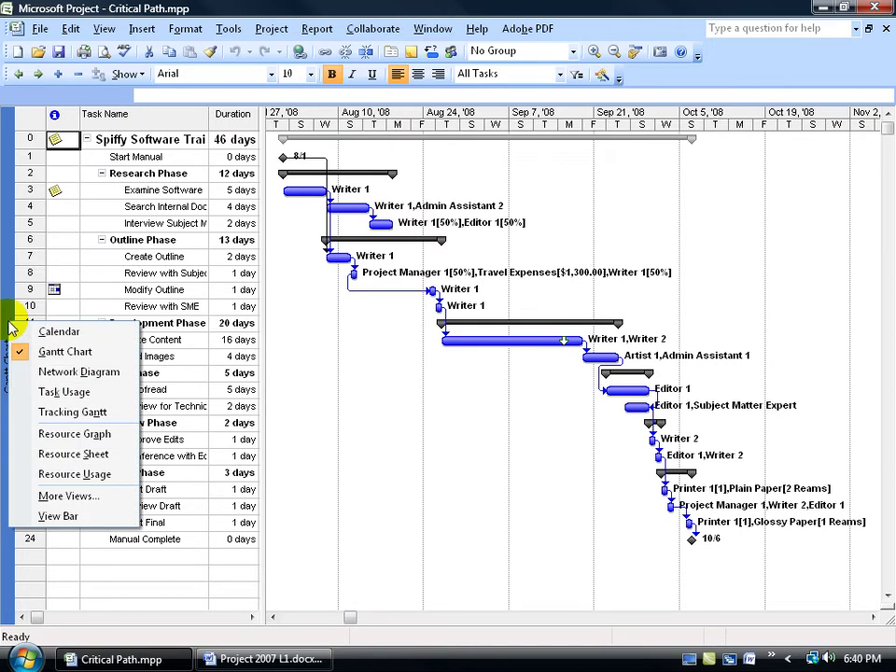
click(58, 495)
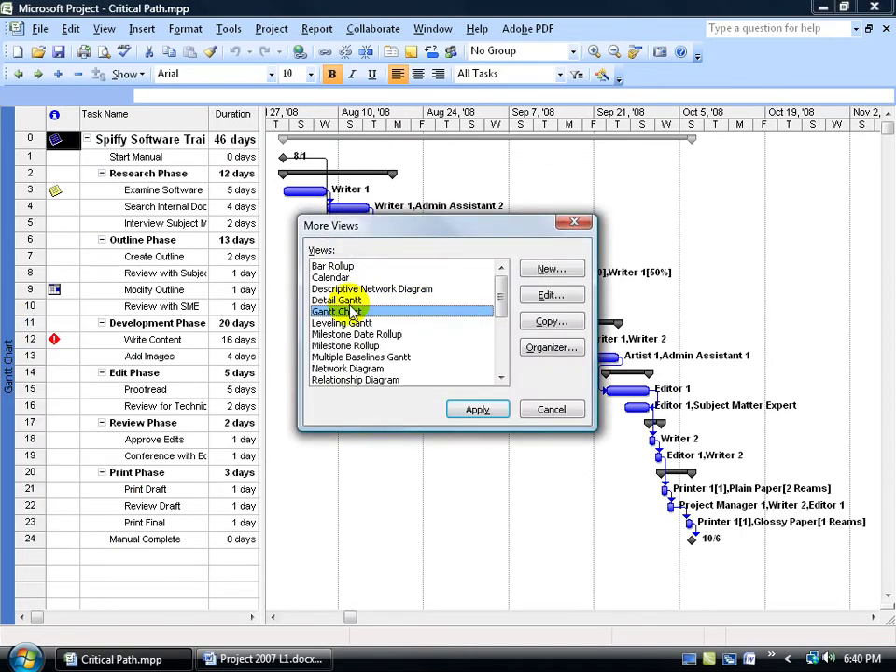
click(356, 300)
double_click(356, 299)
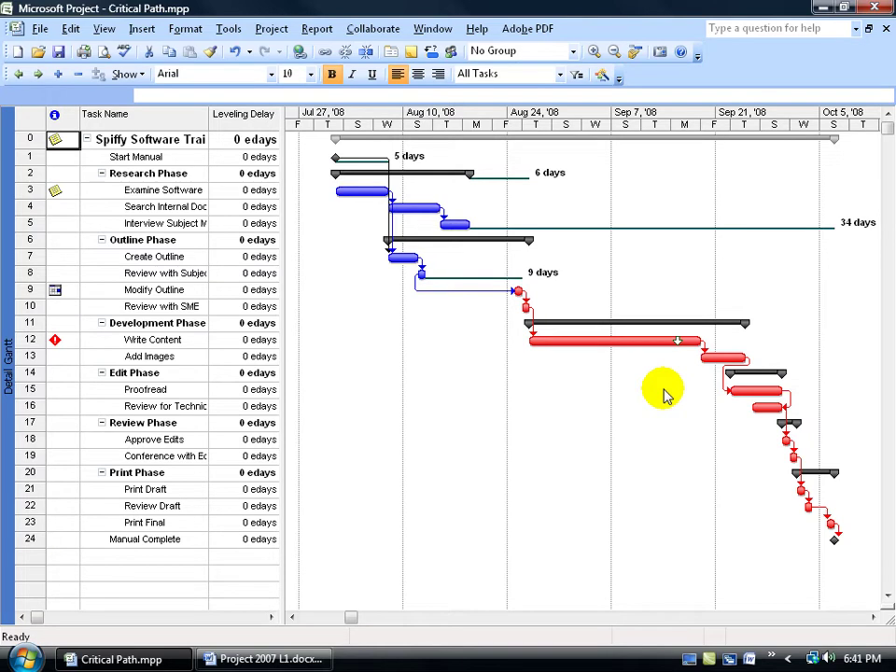
click(176, 389)
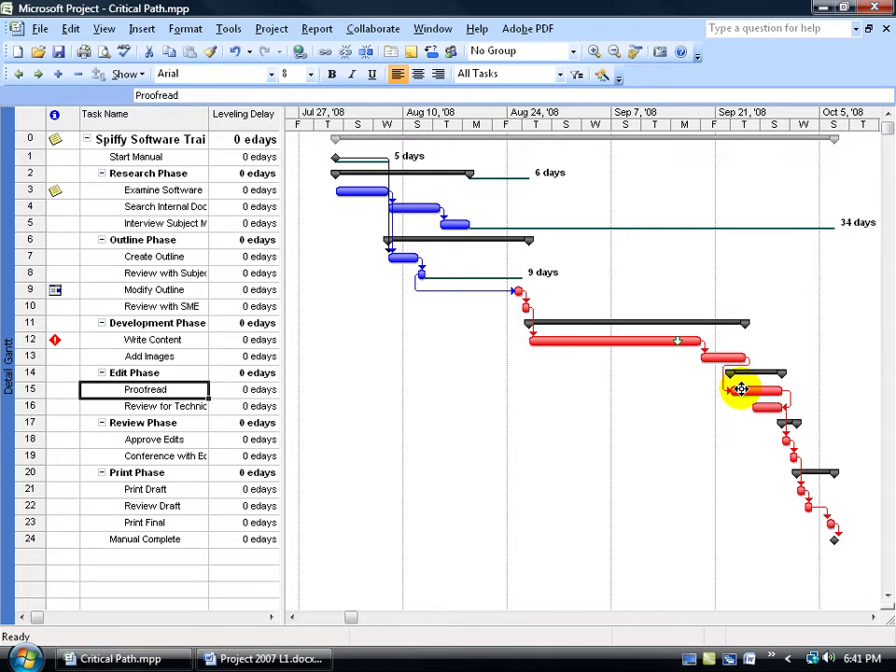
mouse_move(739, 389)
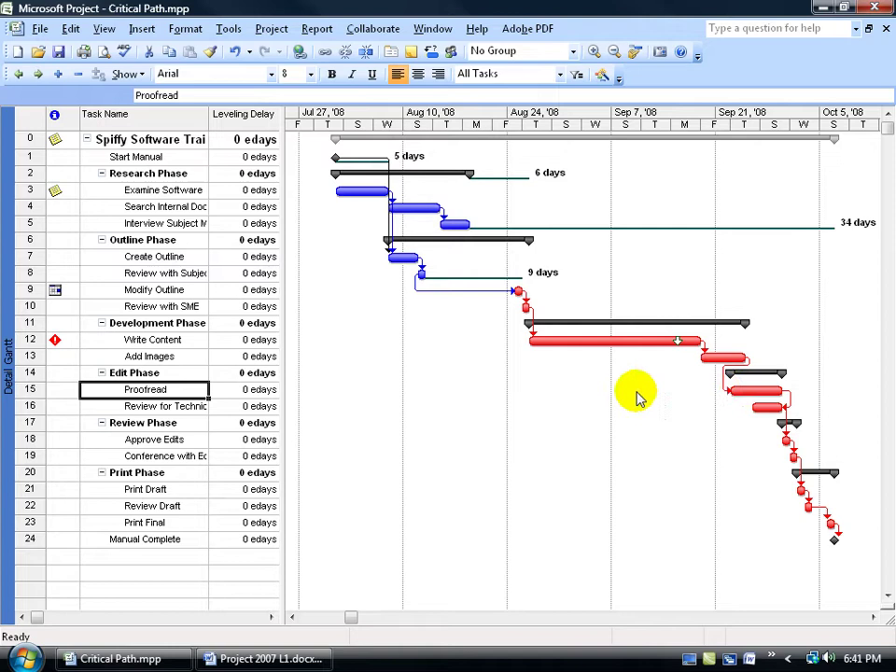
Return to the Gantt Chart view with the Proofread task selected
right_click(11, 334)
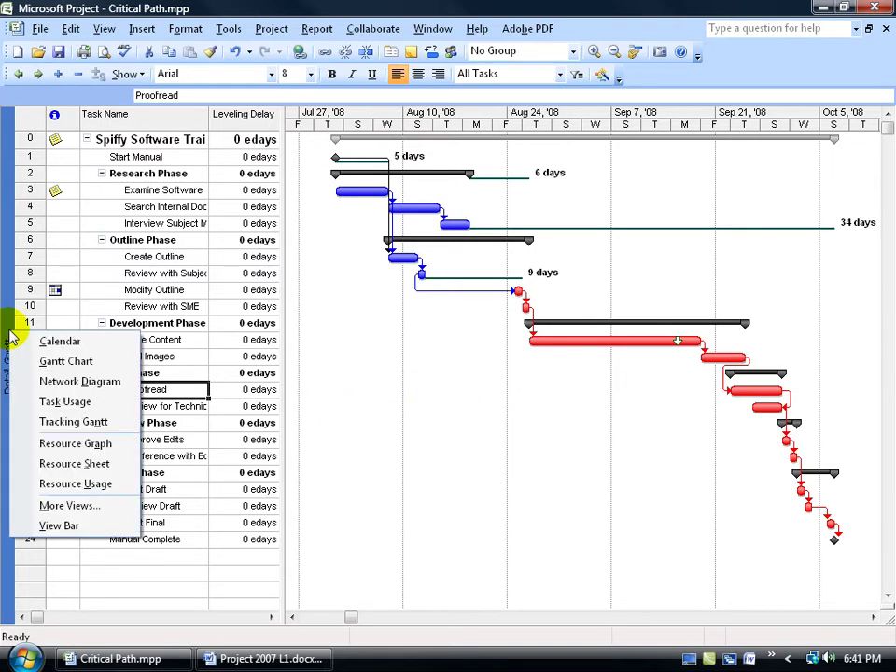
click(47, 362)
click(168, 389)
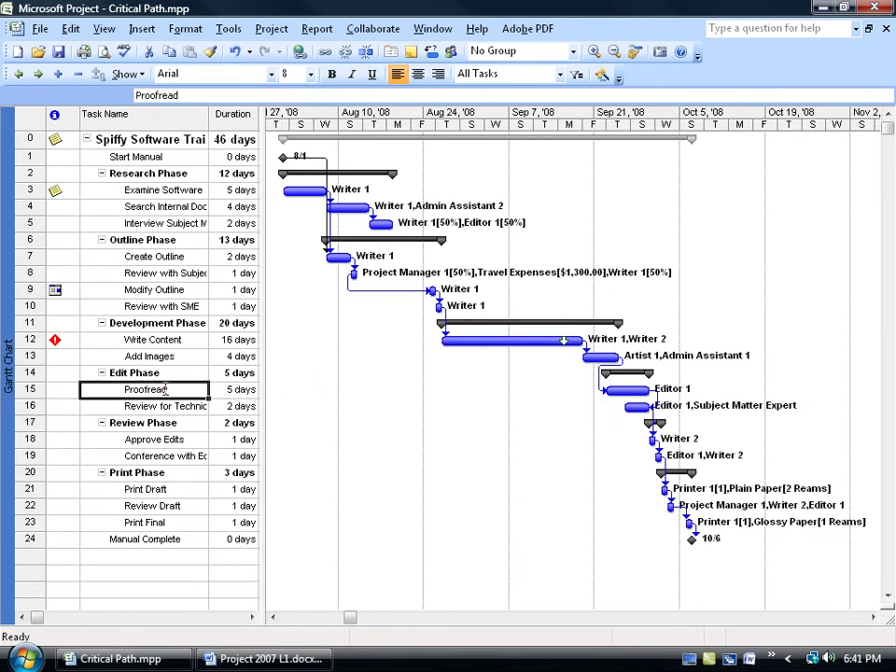
Assign Editor 2 to Proofread alongside Editor 1, shortening it to 2.5 days
click(451, 52)
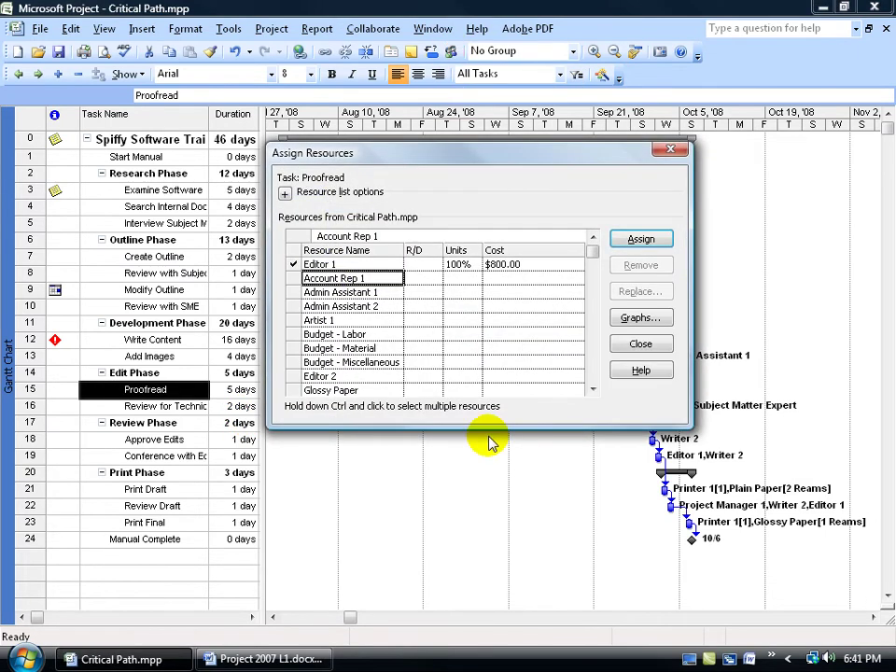
click(593, 391)
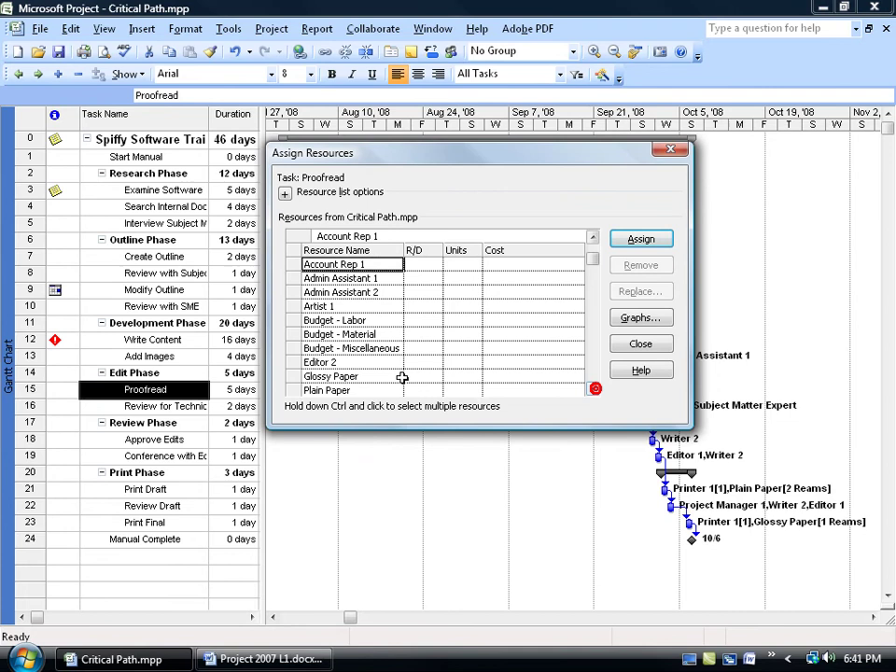
click(347, 364)
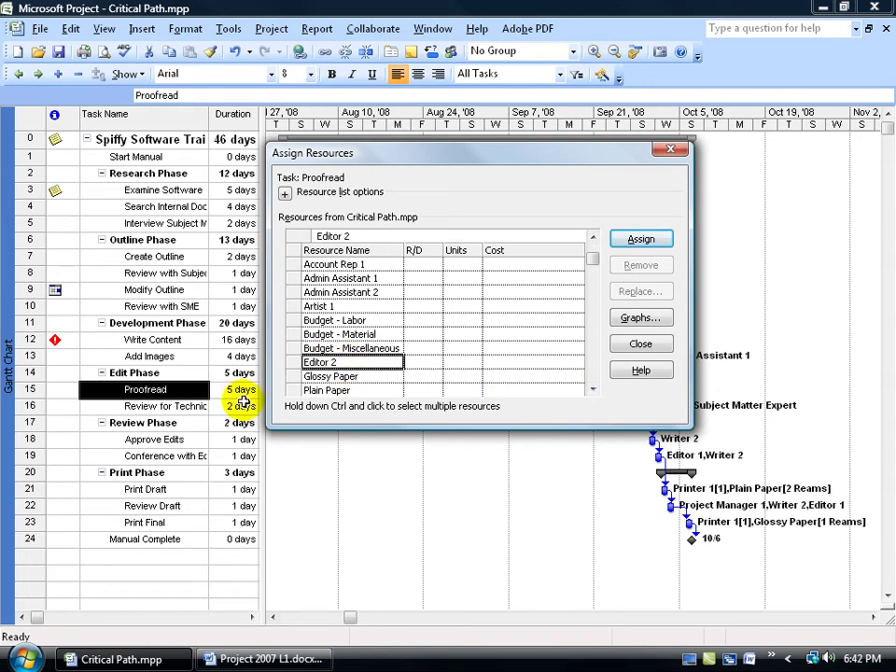
click(634, 240)
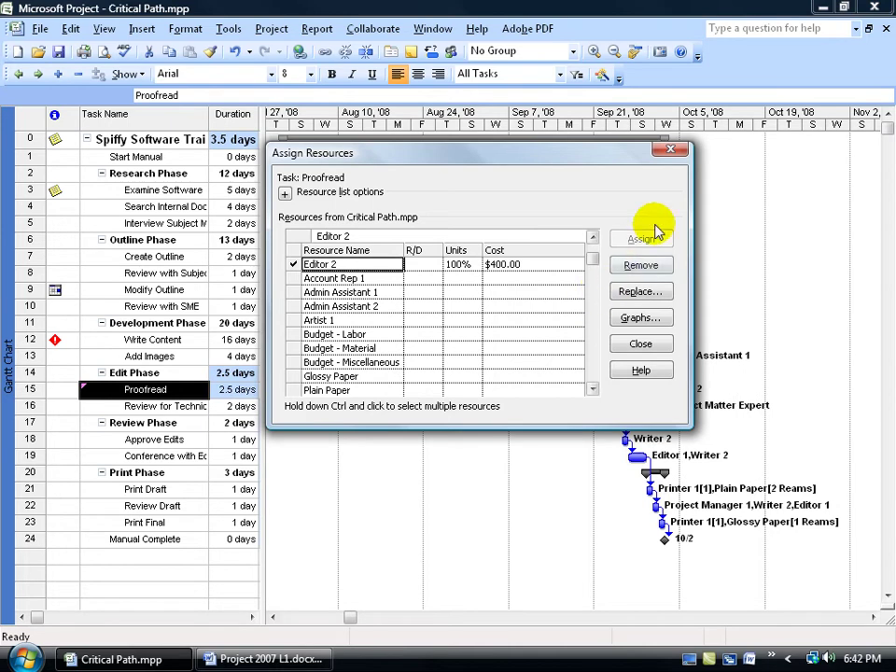
click(670, 149)
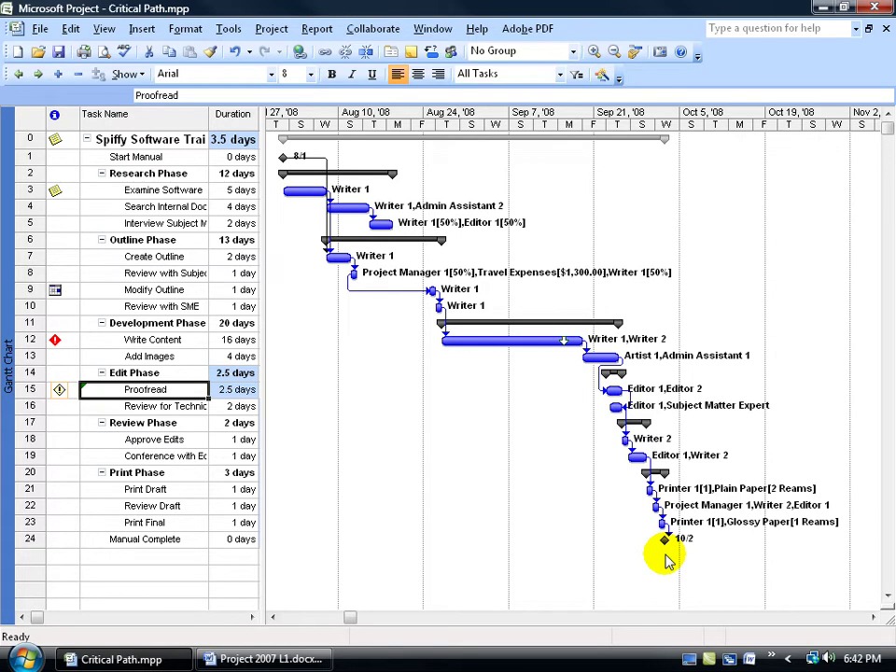
mouse_move(67, 397)
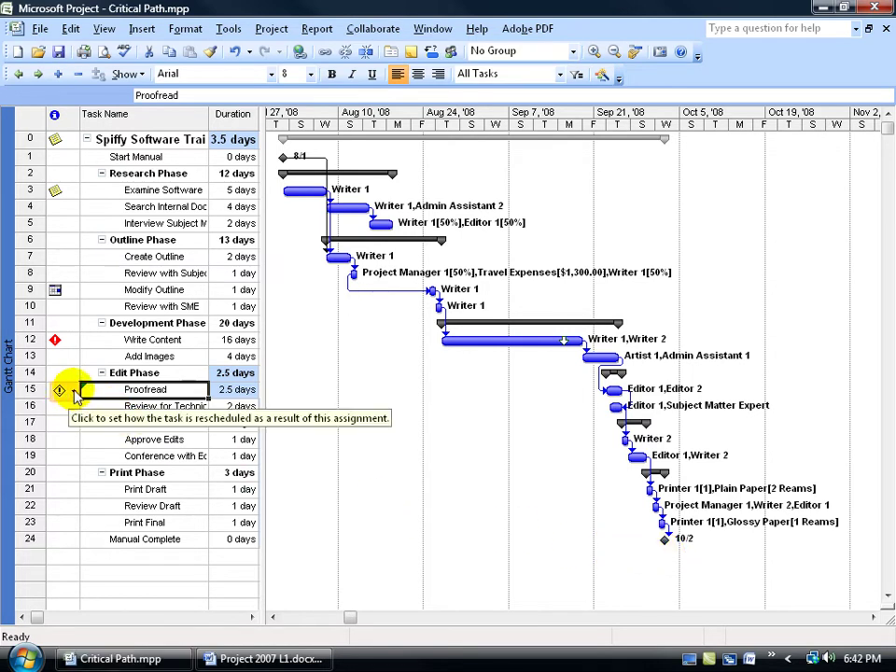
click(73, 394)
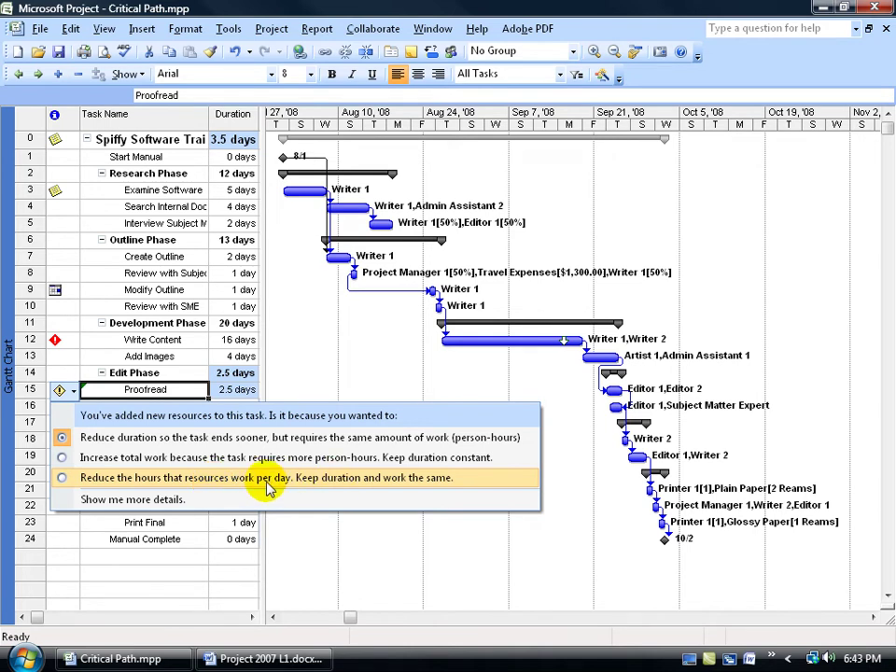
click(317, 395)
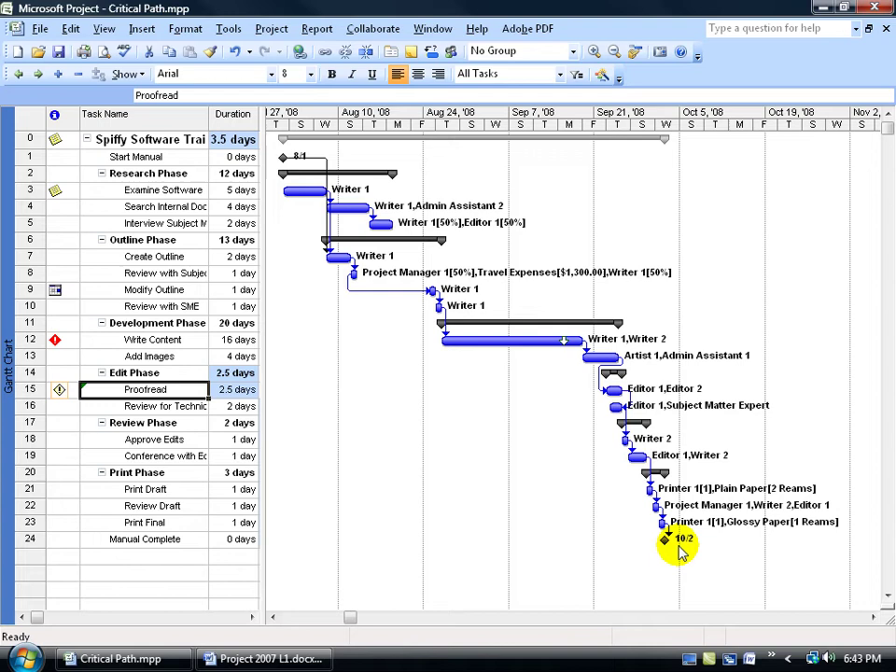
Select the whole Add Images task by its row 13 ID, restoring its accidentally cleared name
click(176, 358)
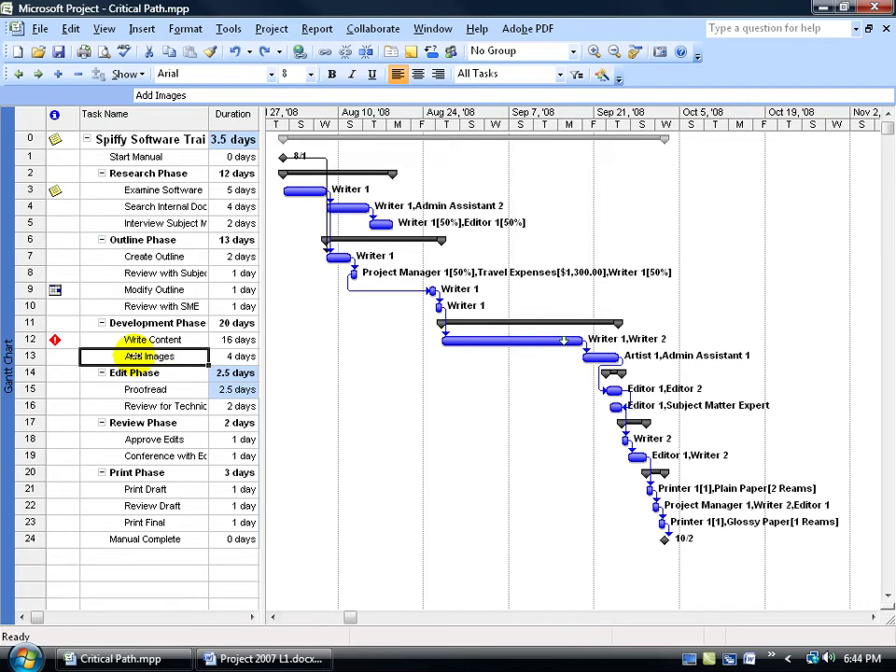
key(BackSpace)
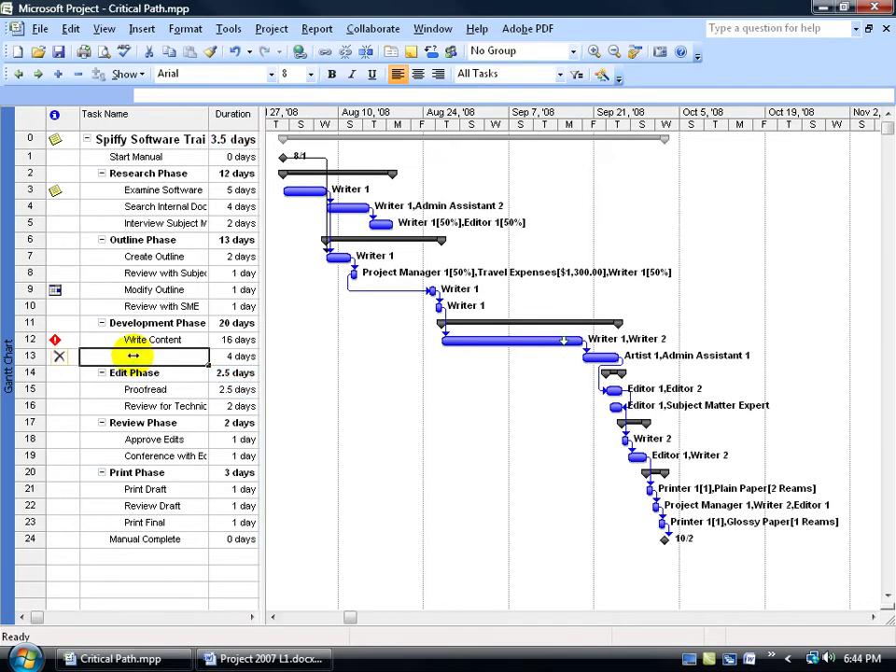
mouse_move(60, 364)
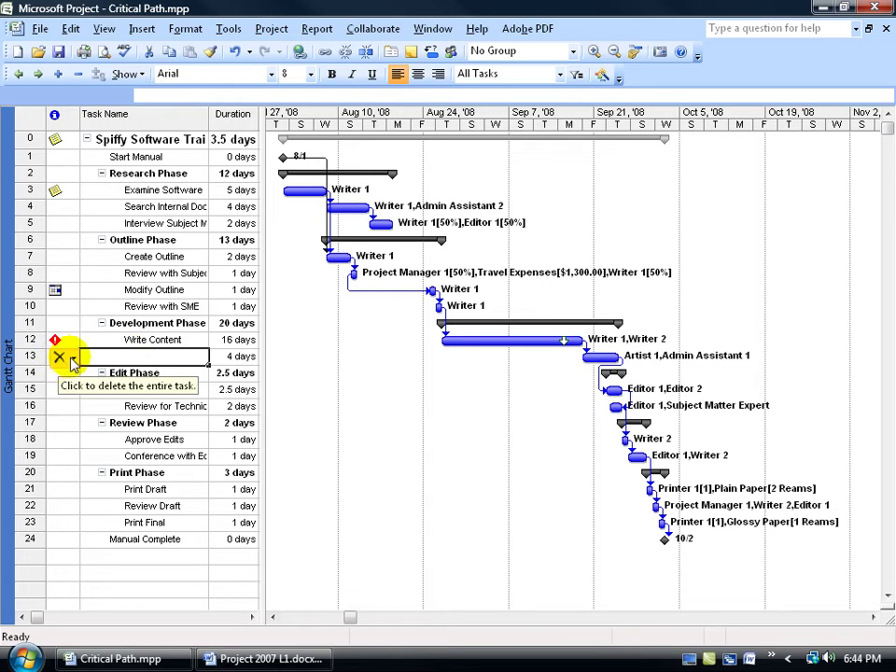
click(73, 360)
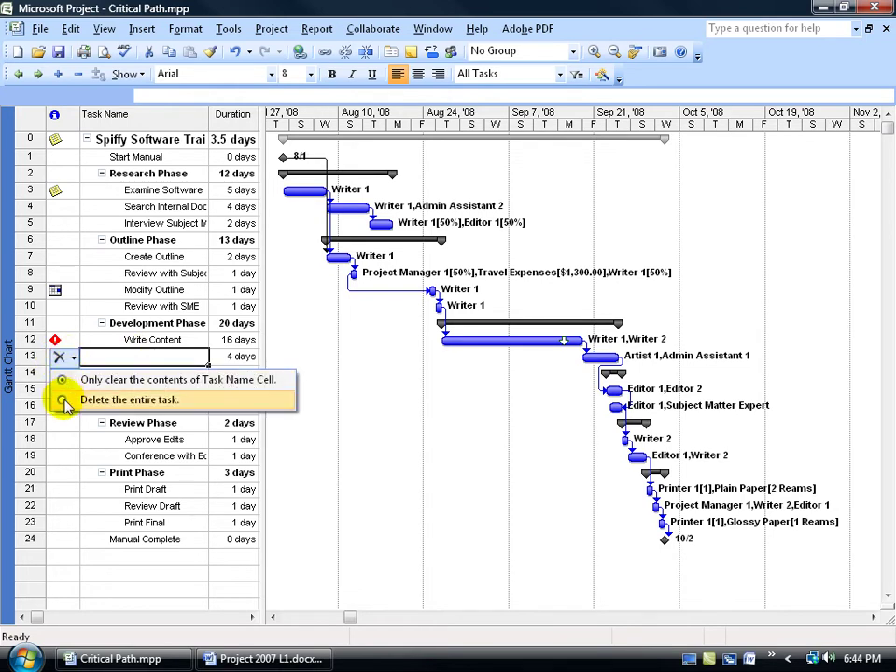
click(114, 358)
click(234, 52)
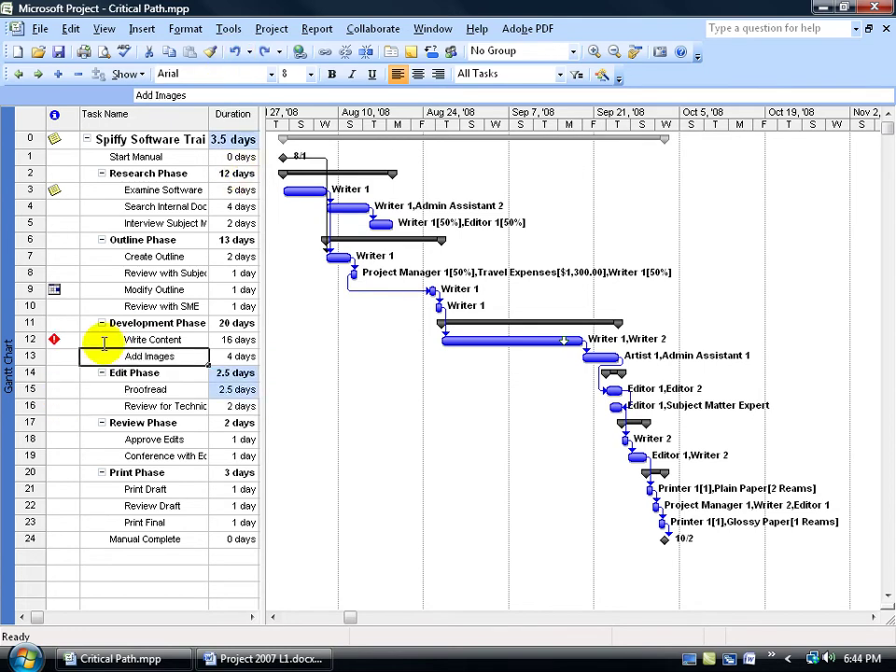
click(30, 355)
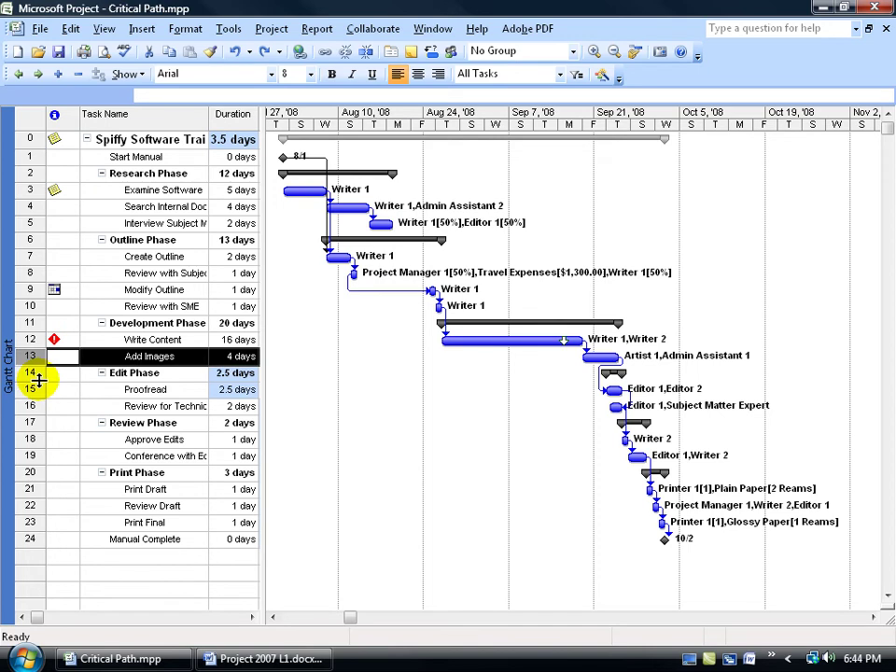
Delete the Add Images task, shortening the project to 34 days
right_click(34, 357)
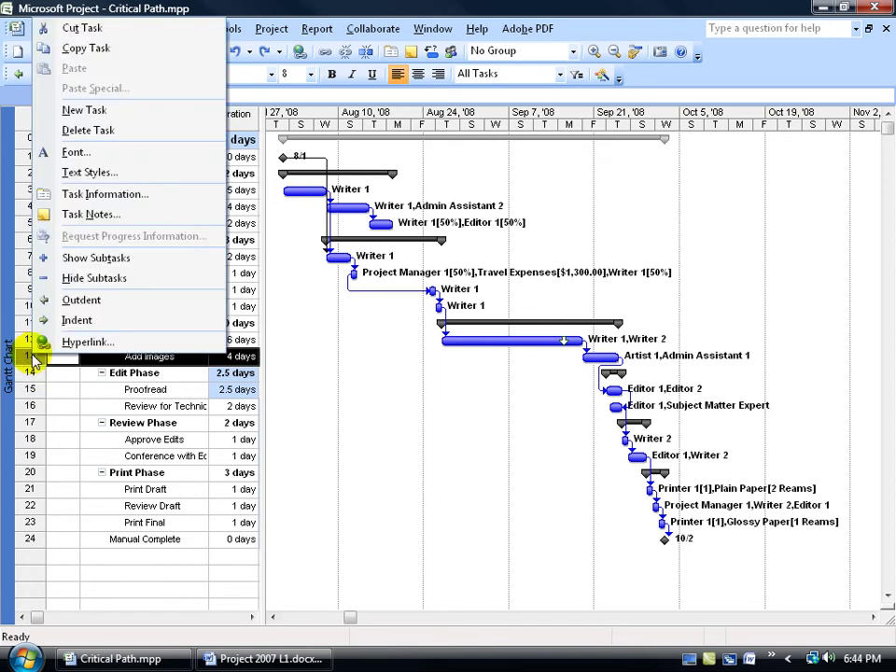
click(112, 132)
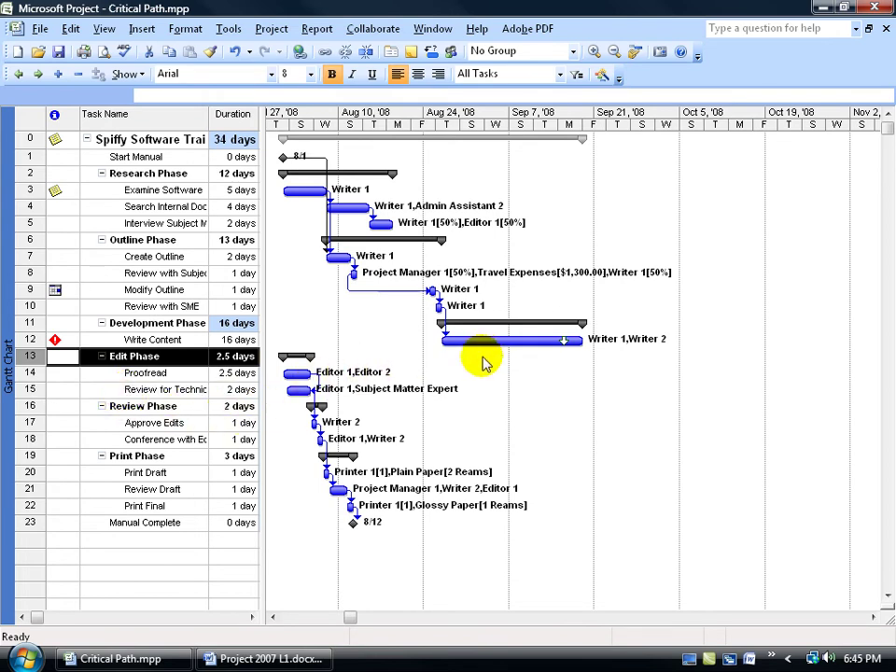
mouse_move(295, 374)
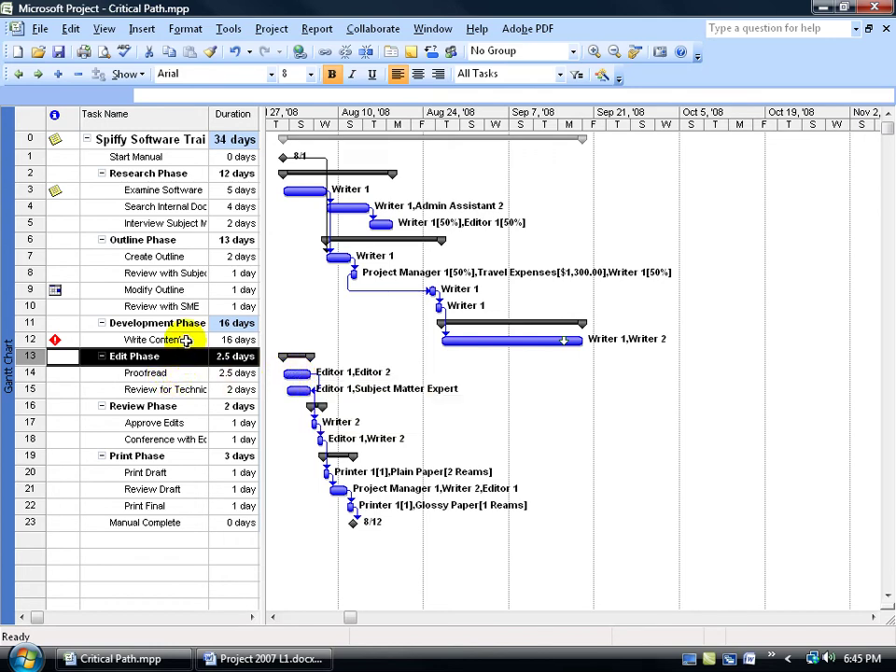
mouse_move(484, 339)
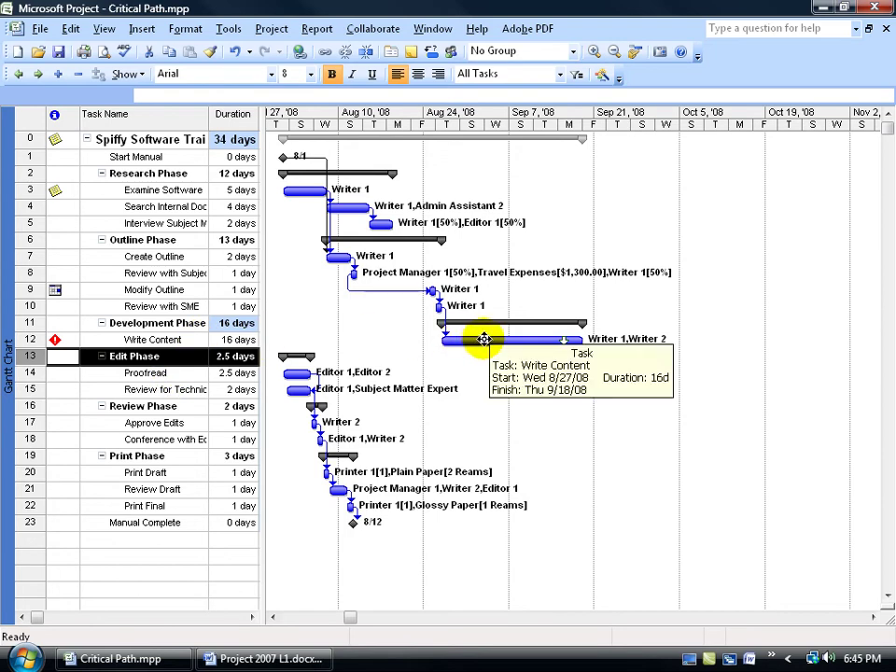
Select the Write Content and Proofread tasks together
click(164, 339)
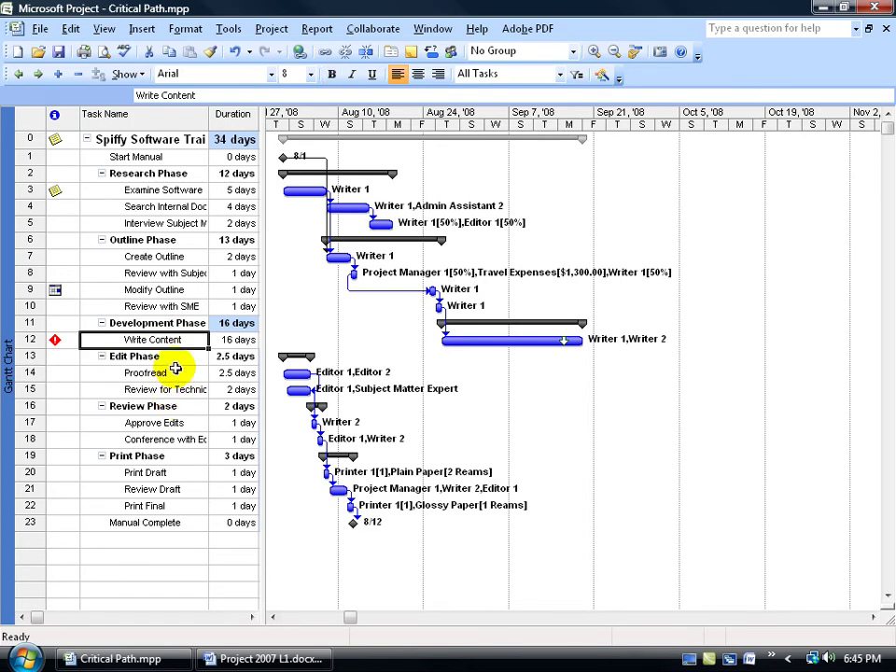
ctrl+click(176, 371)
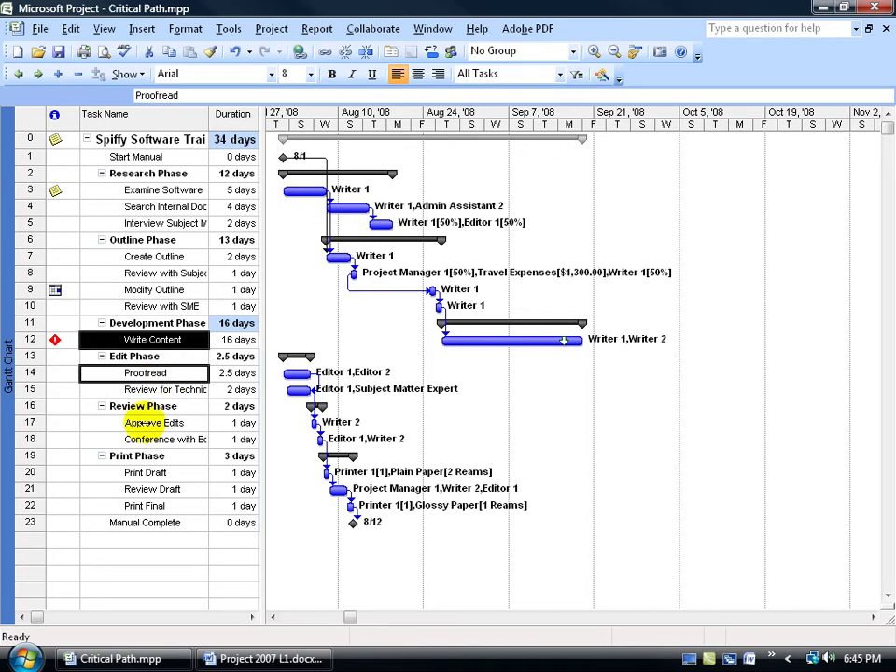
click(145, 389)
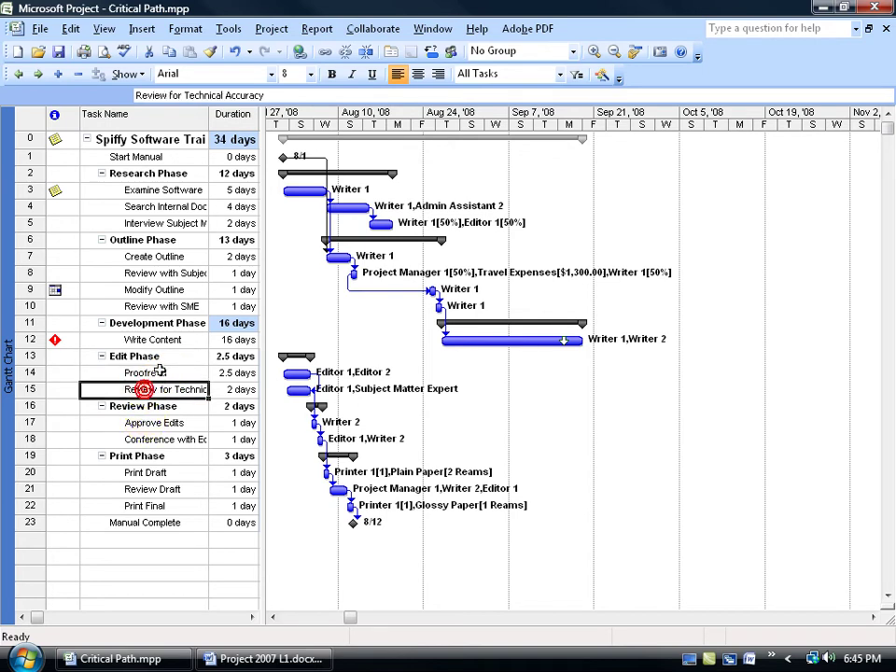
click(159, 372)
ctrl+click(164, 340)
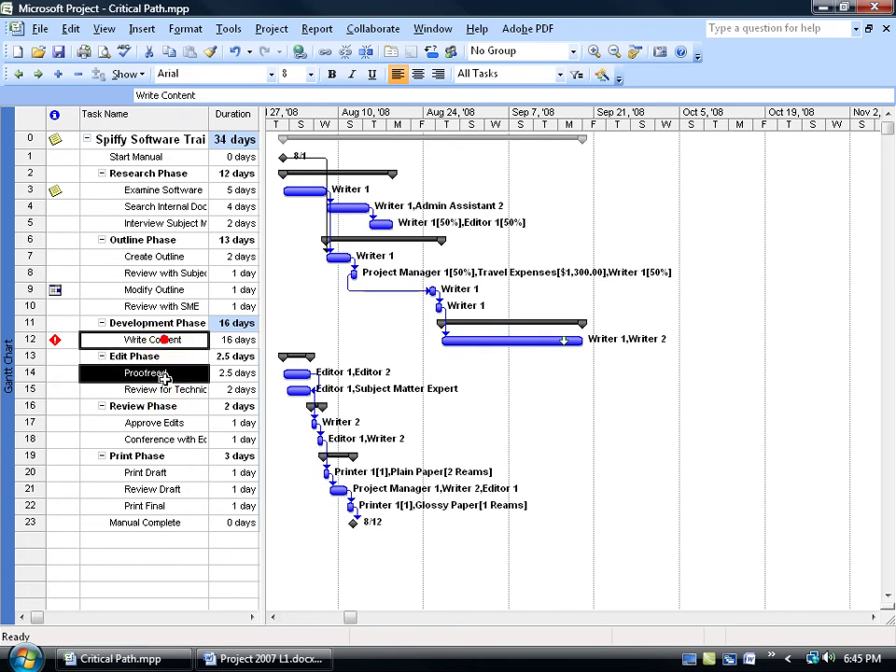
click(160, 323)
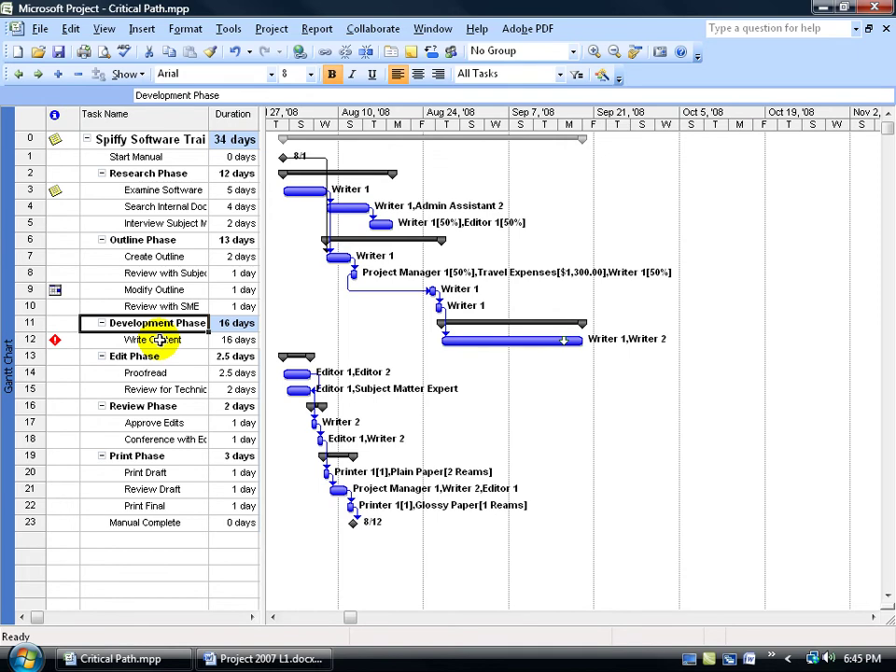
click(161, 340)
ctrl+click(162, 372)
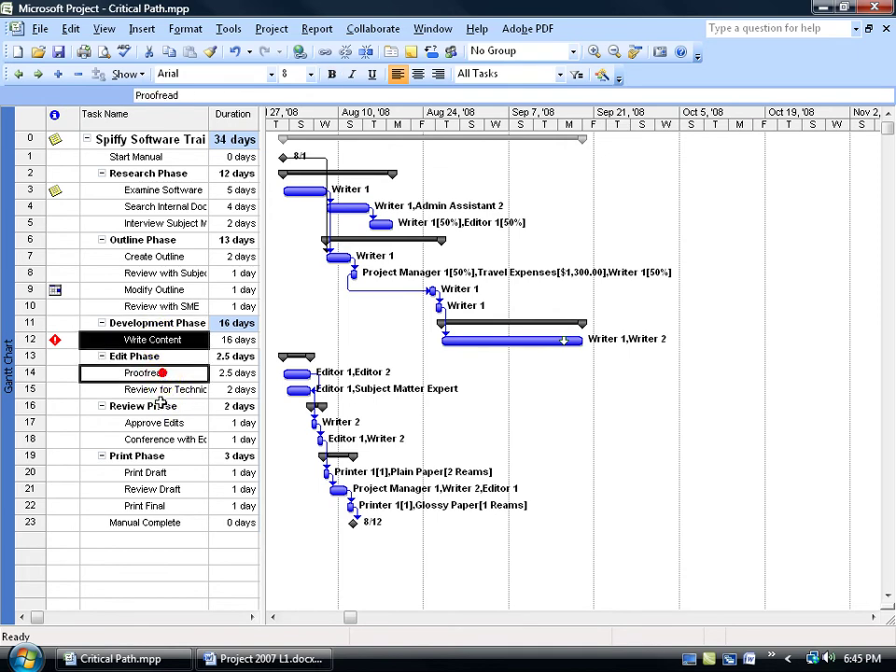
click(330, 55)
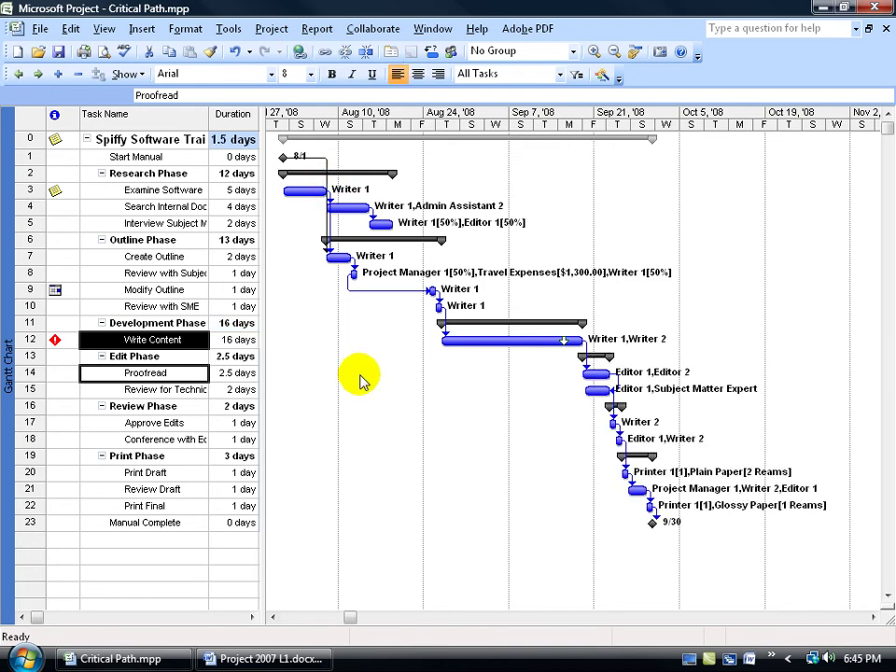
click(238, 52)
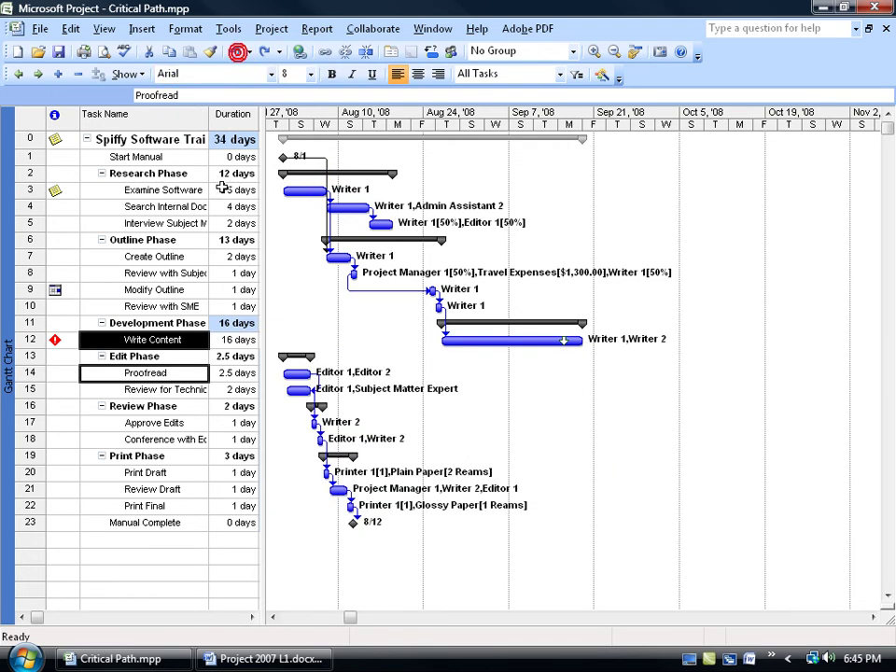
click(174, 373)
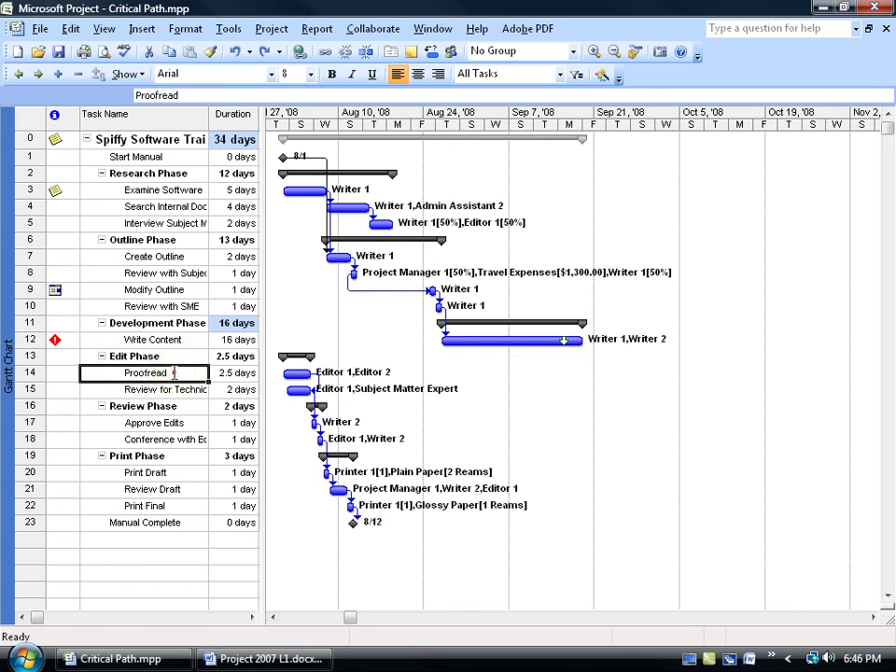
Add Write Content as Proofread's predecessor in Task Information, moving Manual Complete to 9/30
double_click(173, 373)
click(312, 190)
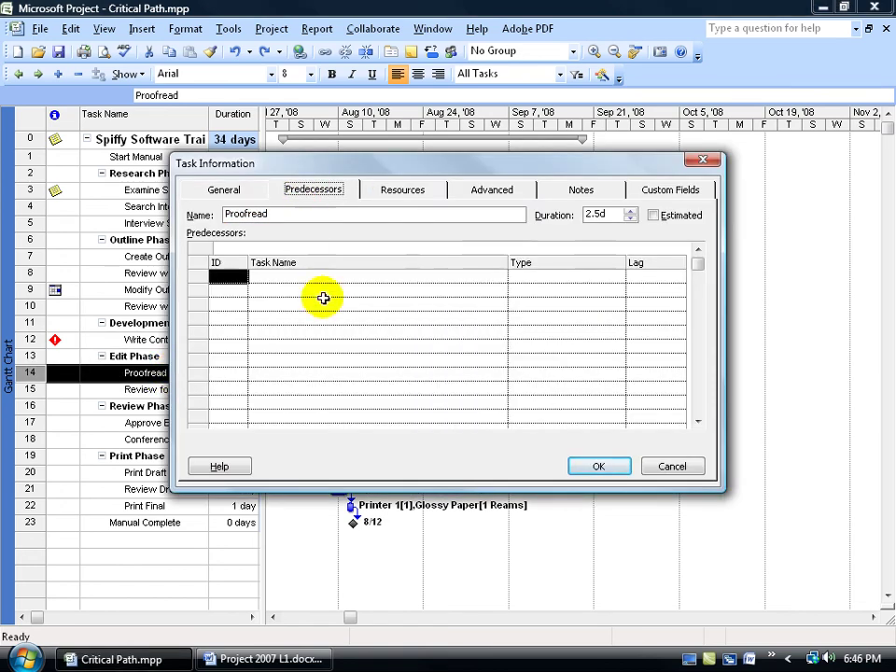
click(405, 276)
click(500, 279)
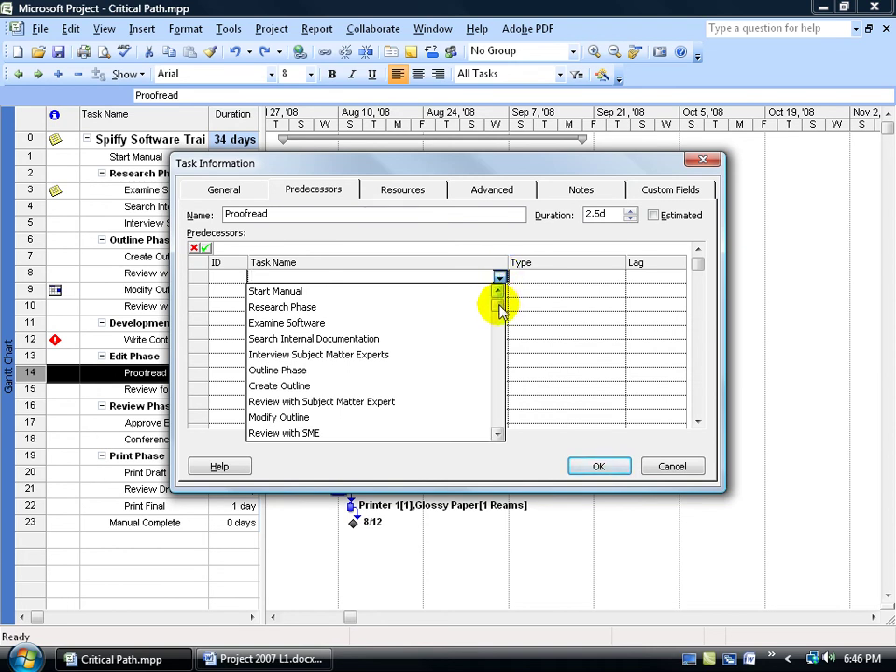
click(497, 434)
click(498, 434)
click(497, 434)
click(497, 433)
click(498, 434)
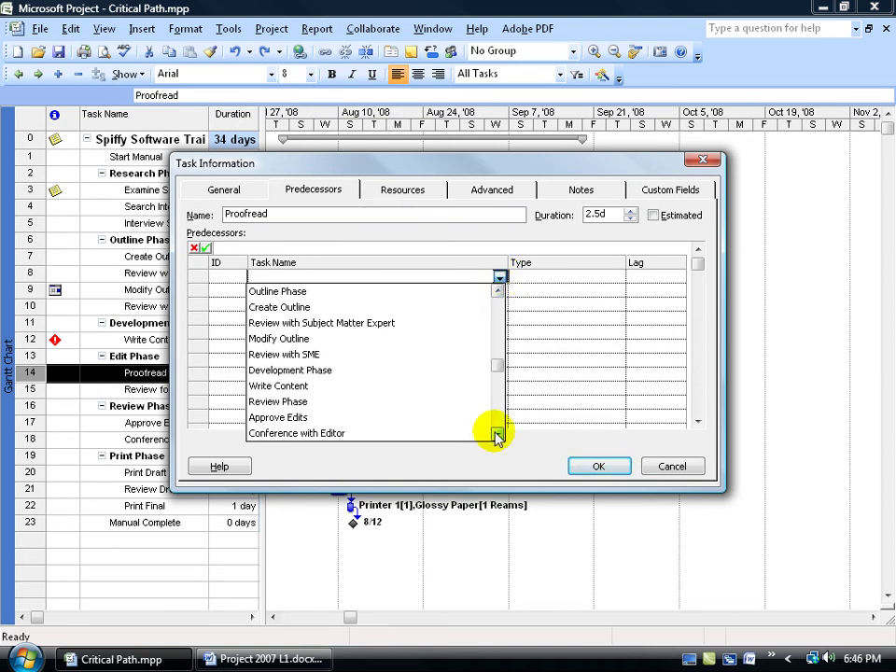
click(320, 384)
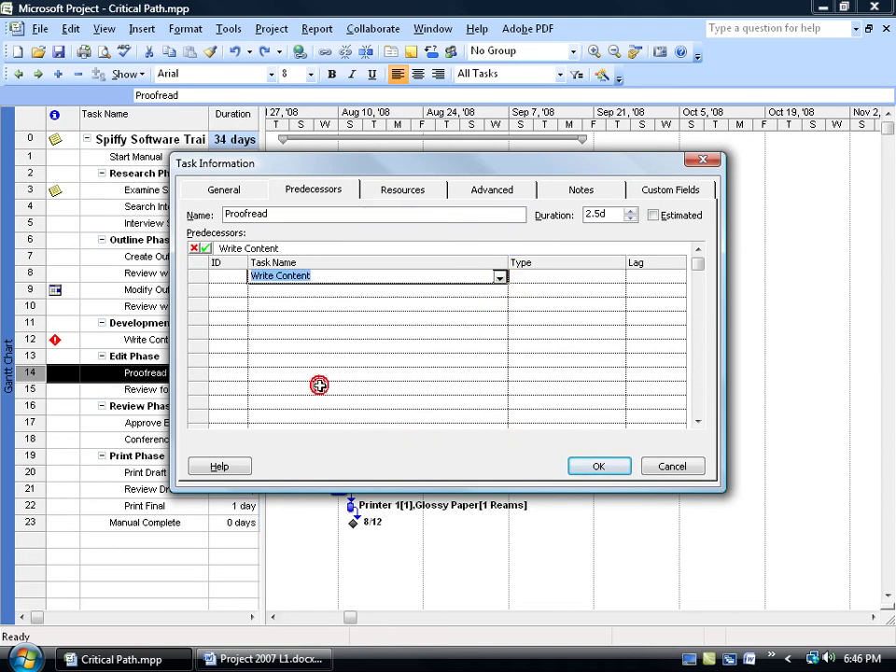
click(598, 466)
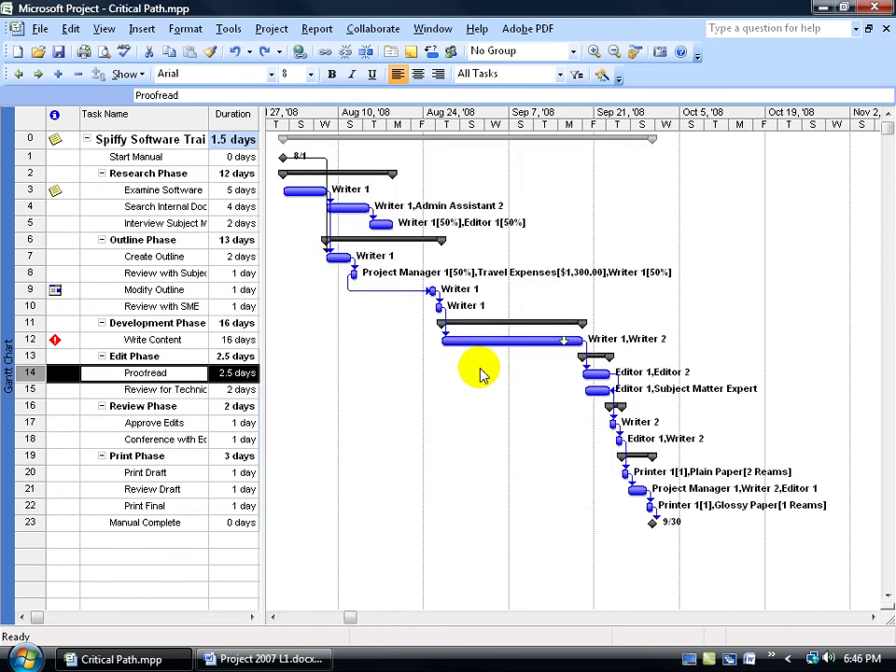